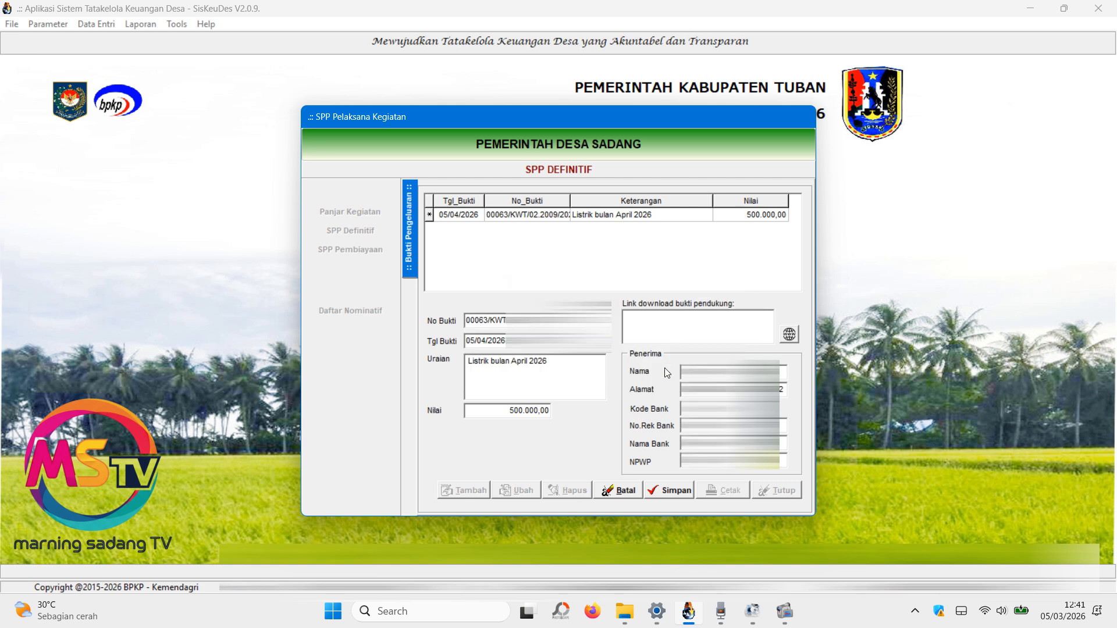
# Try to save the expense receipt "Listrik bulan April 2026" with a value of 500.000,00.
pyautogui.click(674, 490)
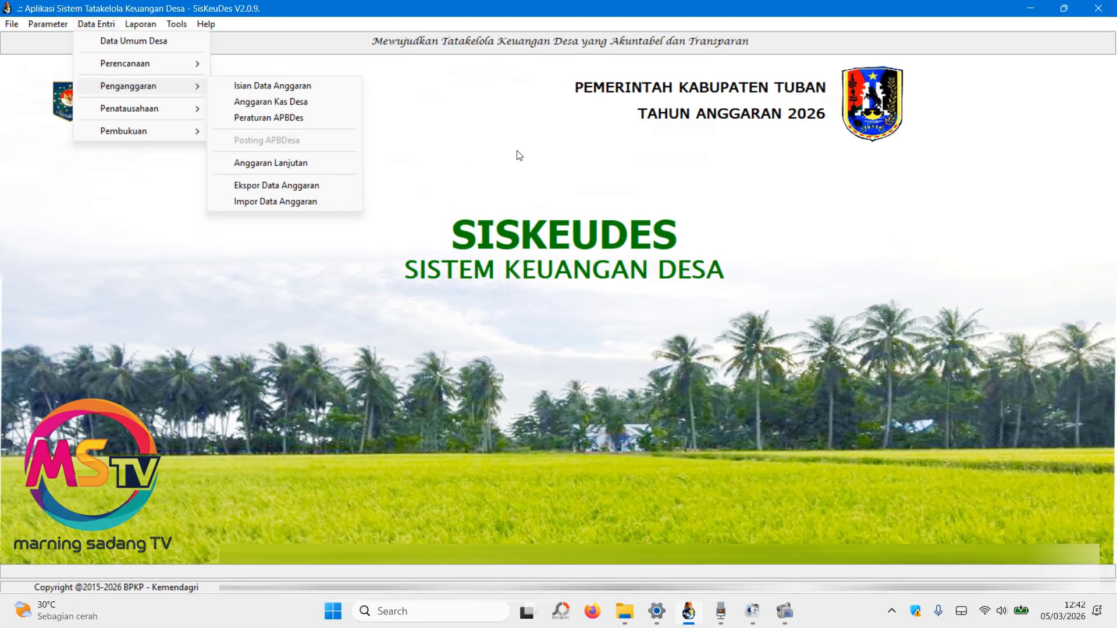
pyautogui.click(519, 156)
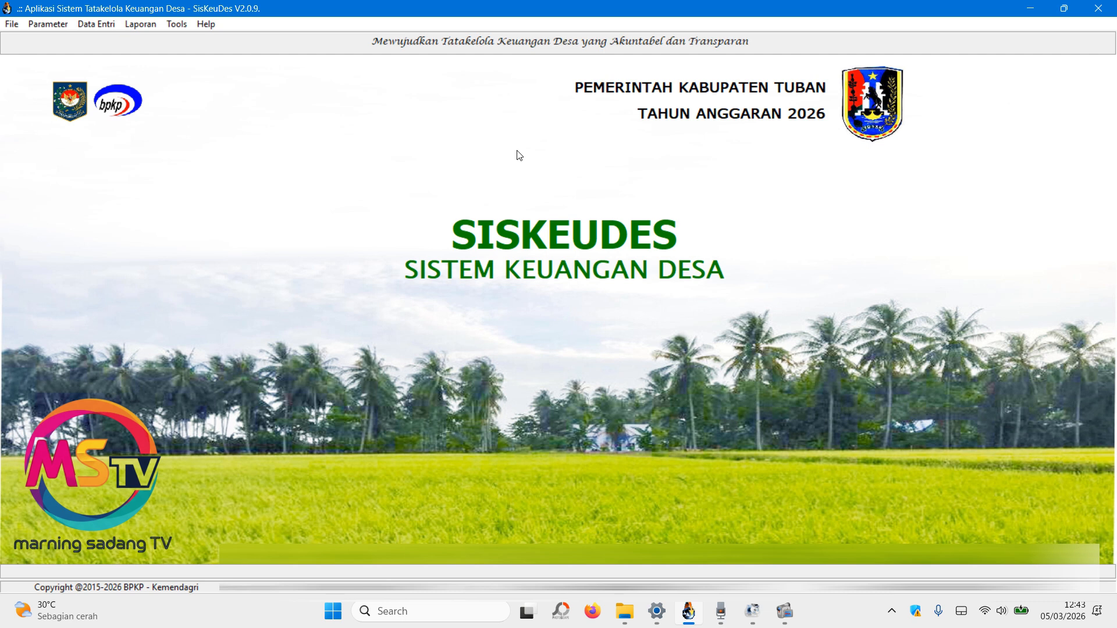
# Open the Anggaran Kas Desa monthly spending plan for Belanja Jasa Langganan Listrik under the village government operations activity (Penyediaan Operasional Pemerintah Desa).
pyautogui.click(110, 27)
pyautogui.moveTo(194, 86)
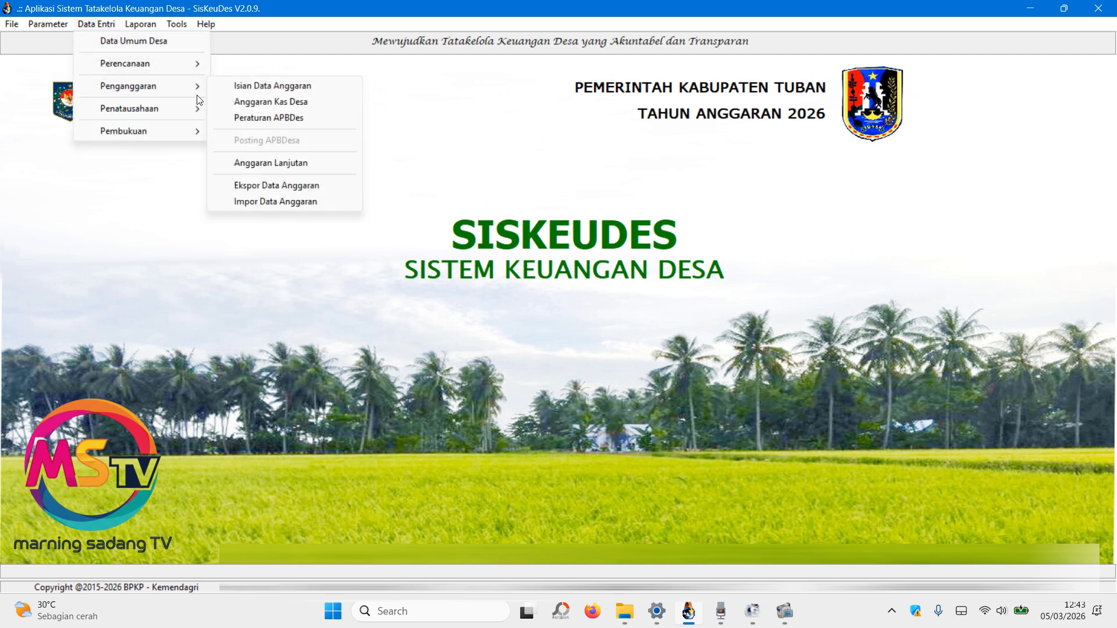
pyautogui.click(293, 103)
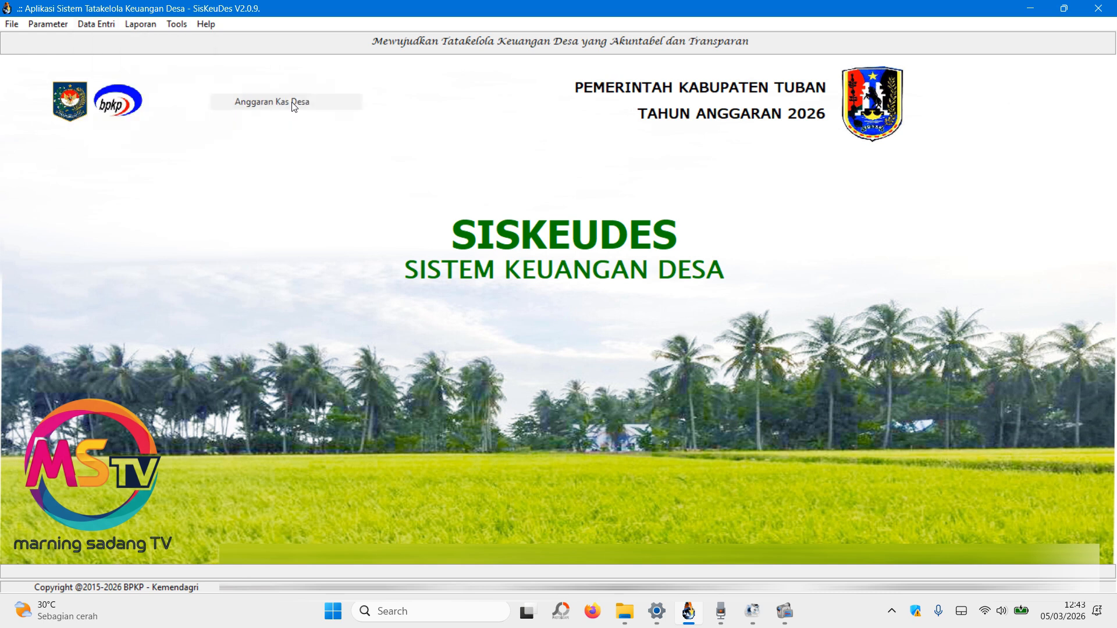
pyautogui.click(361, 234)
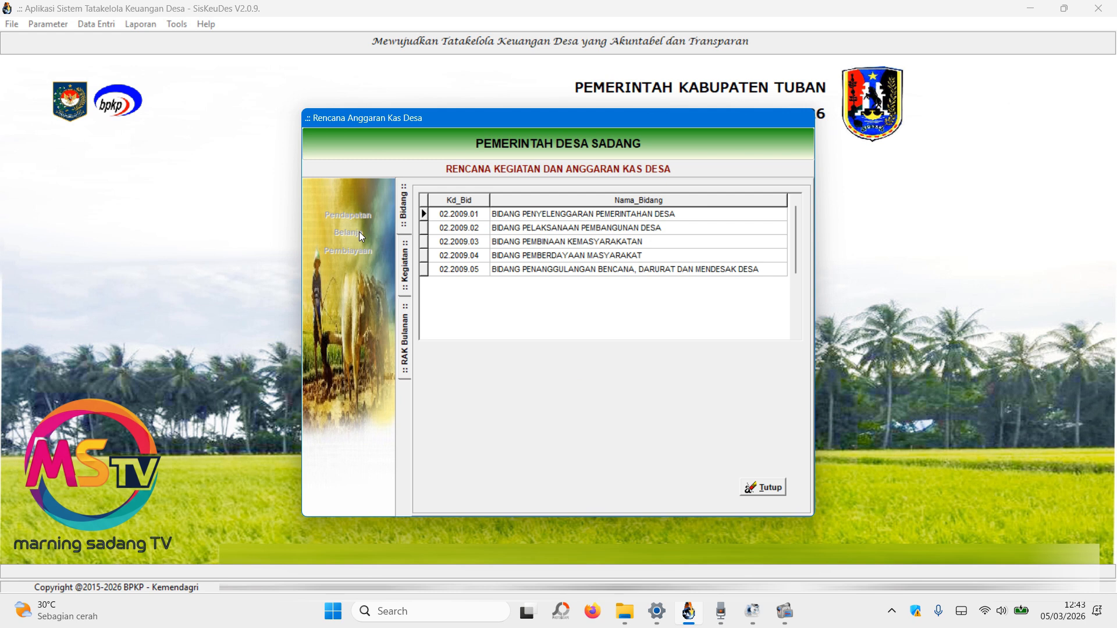
pyautogui.doubleClick(539, 215)
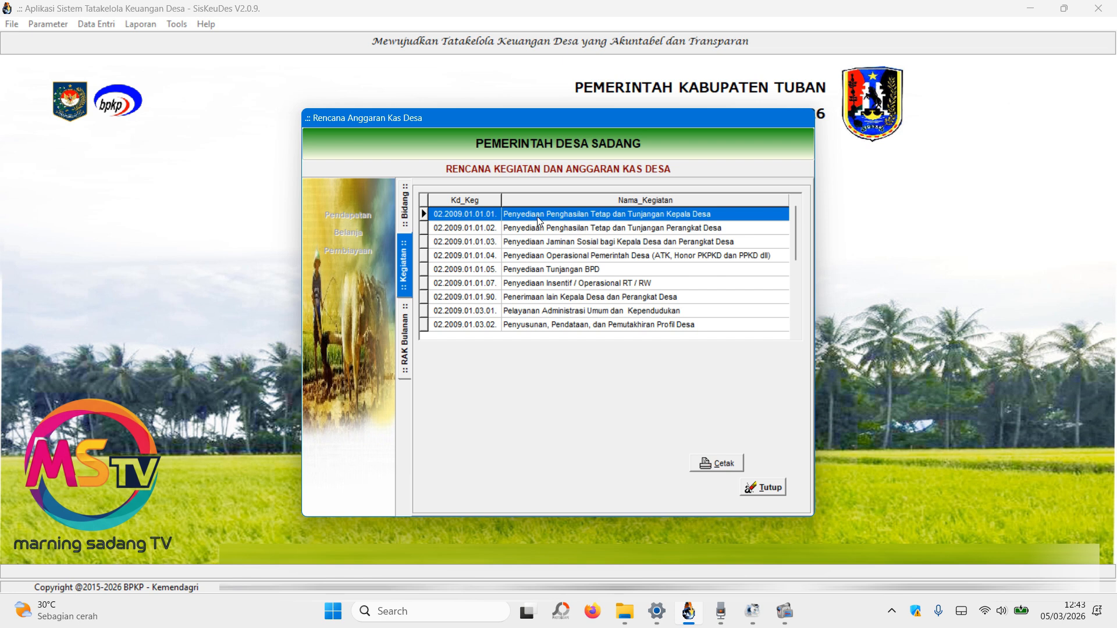
pyautogui.doubleClick(554, 256)
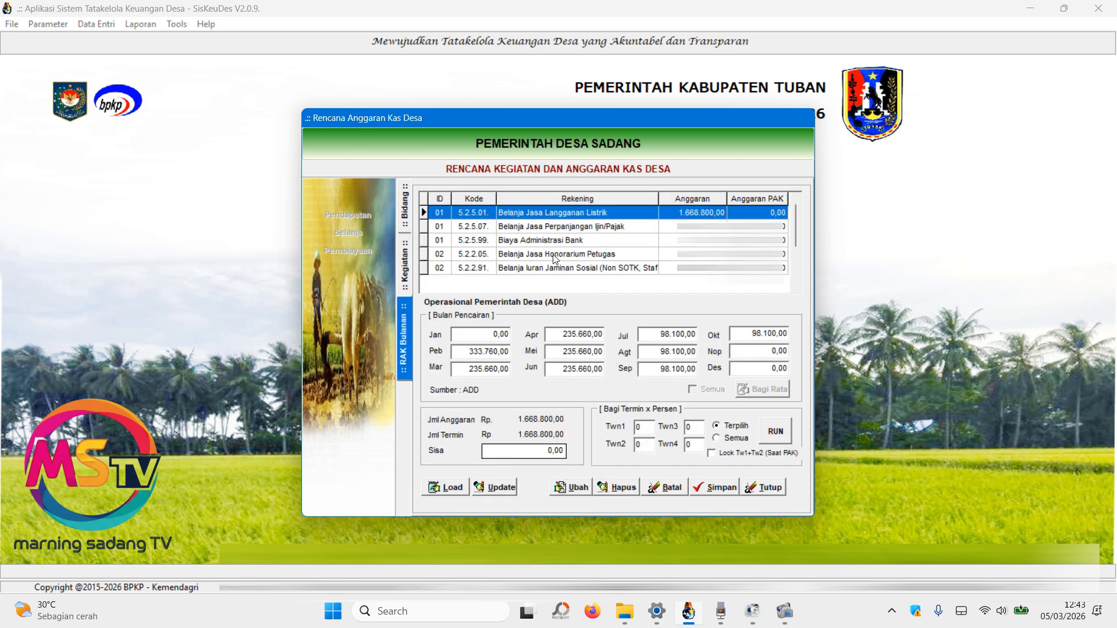
pyautogui.click(601, 231)
pyautogui.click(602, 214)
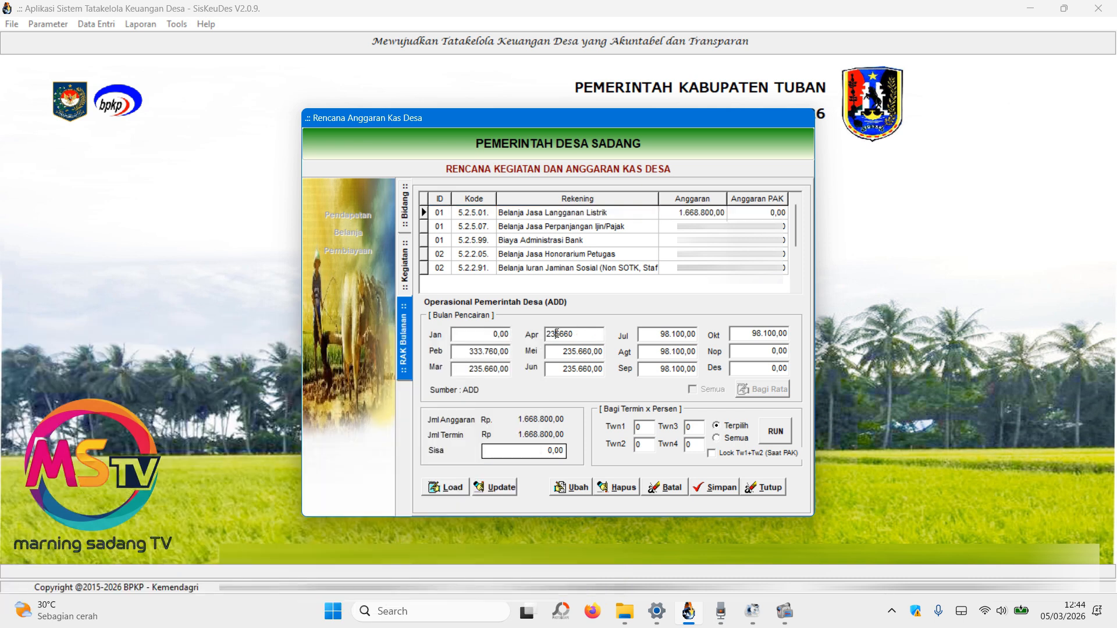
# Examine the monthly disbursement amounts planned for Belanja Jasa Langganan Listrik across the year, especially April, and close the cash plan.
pyautogui.click(556, 335)
pyautogui.moveTo(579, 334); pyautogui.dragTo(540, 340)
pyautogui.click(583, 337)
pyautogui.click(582, 352)
pyautogui.click(587, 337)
pyautogui.click(777, 368)
pyautogui.click(768, 353)
pyautogui.click(758, 370)
pyautogui.click(761, 353)
pyautogui.click(505, 333)
pyautogui.click(767, 332)
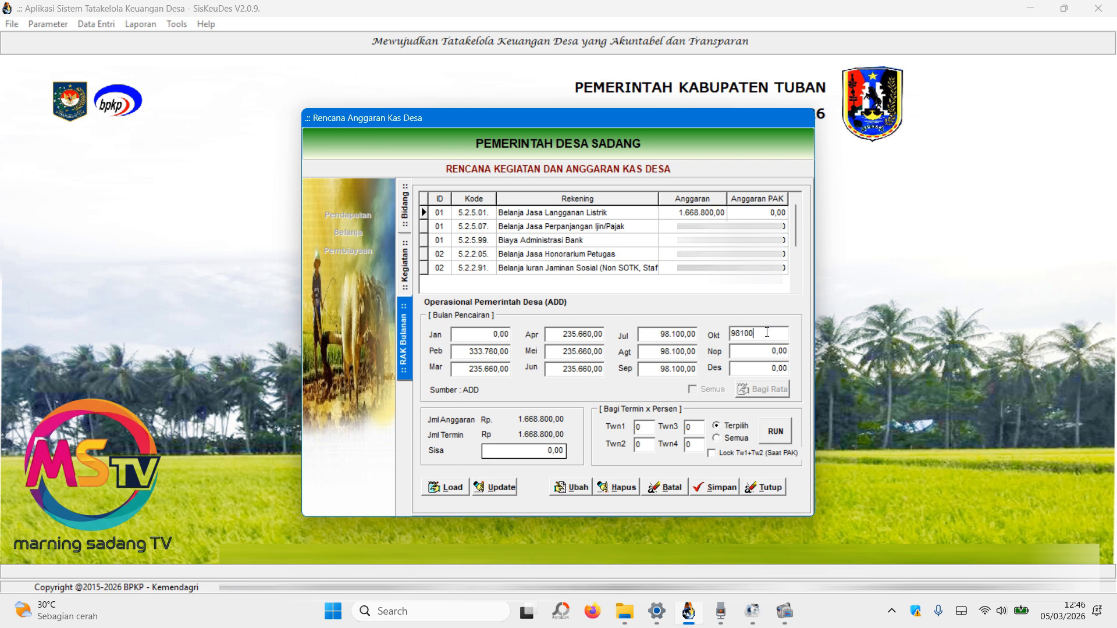
pyautogui.click(467, 334)
pyautogui.click(758, 336)
pyautogui.click(740, 351)
pyautogui.click(453, 335)
pyautogui.click(490, 355)
pyautogui.click(489, 338)
pyautogui.click(486, 356)
pyautogui.click(494, 367)
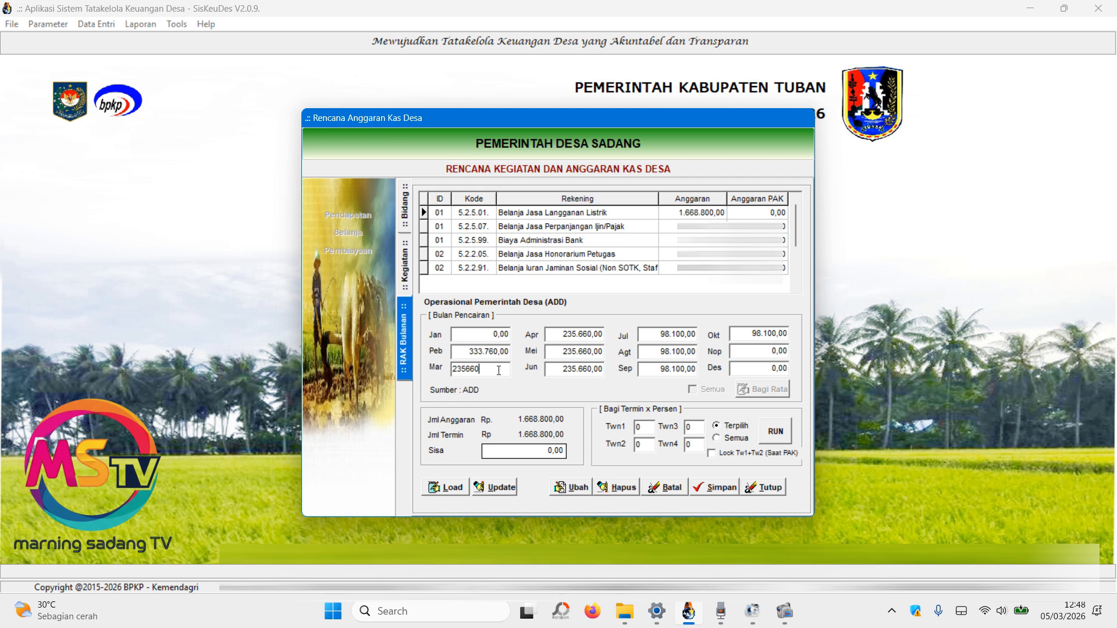
pyautogui.click(574, 334)
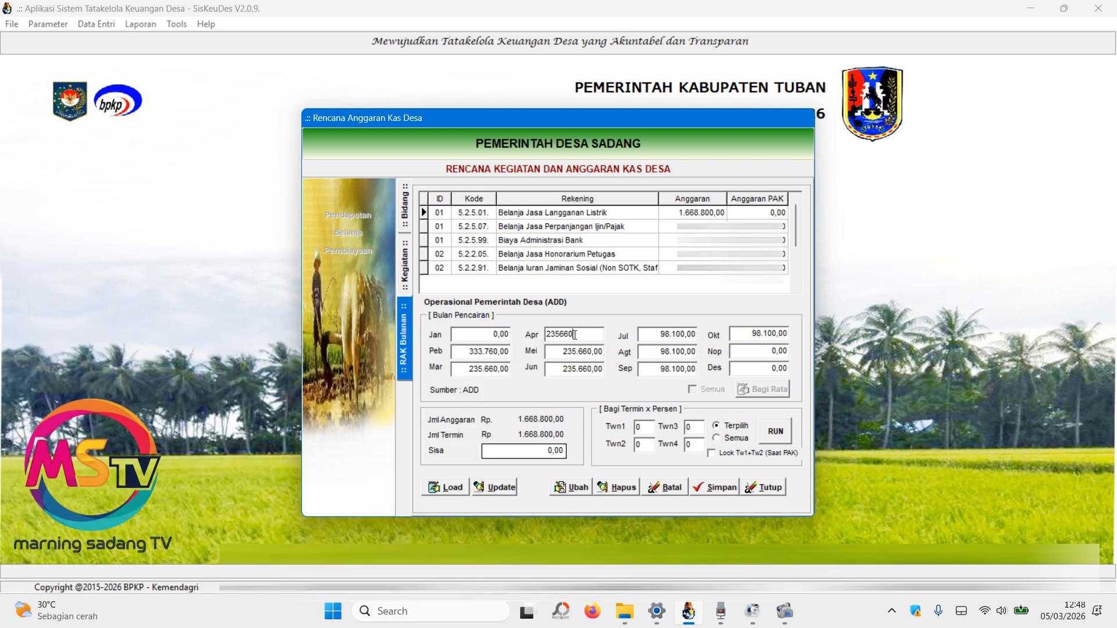
pyautogui.click(781, 492)
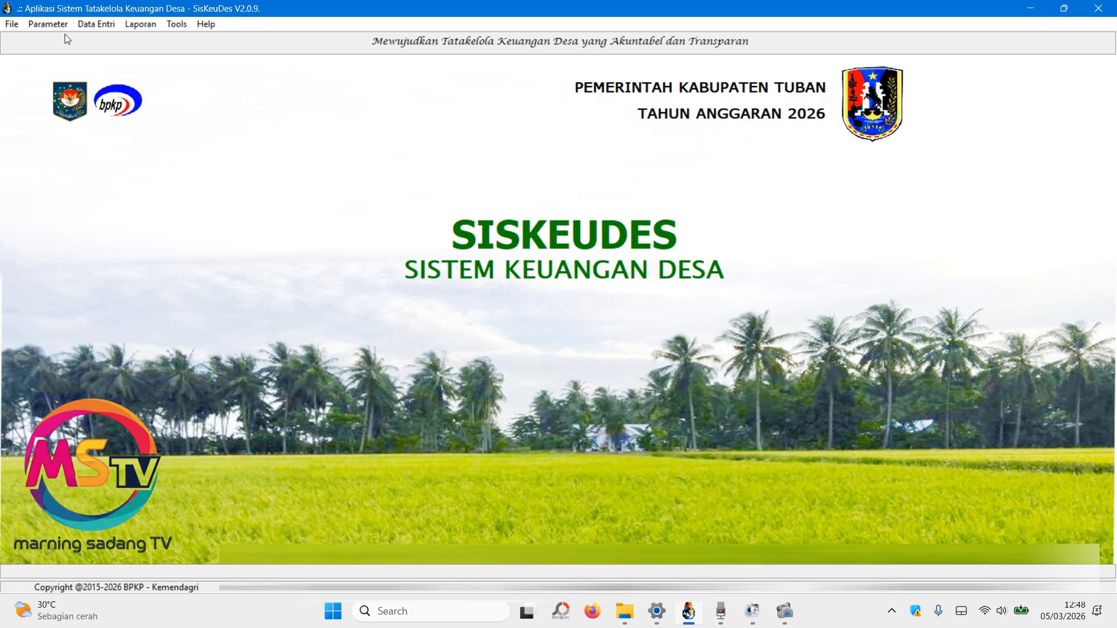
# Open the expense receipts of Belanja Jasa Langganan Listrik in the definitive SPP dated 05/04/2026.
pyautogui.click(95, 25)
pyautogui.moveTo(122, 115)
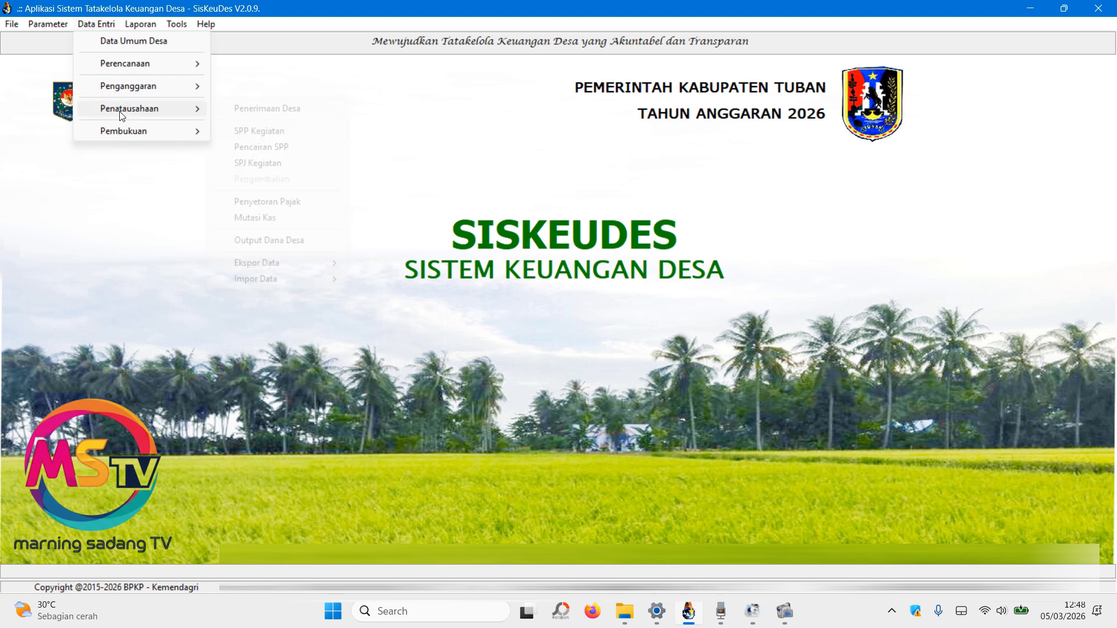
pyautogui.click(264, 133)
pyautogui.click(361, 235)
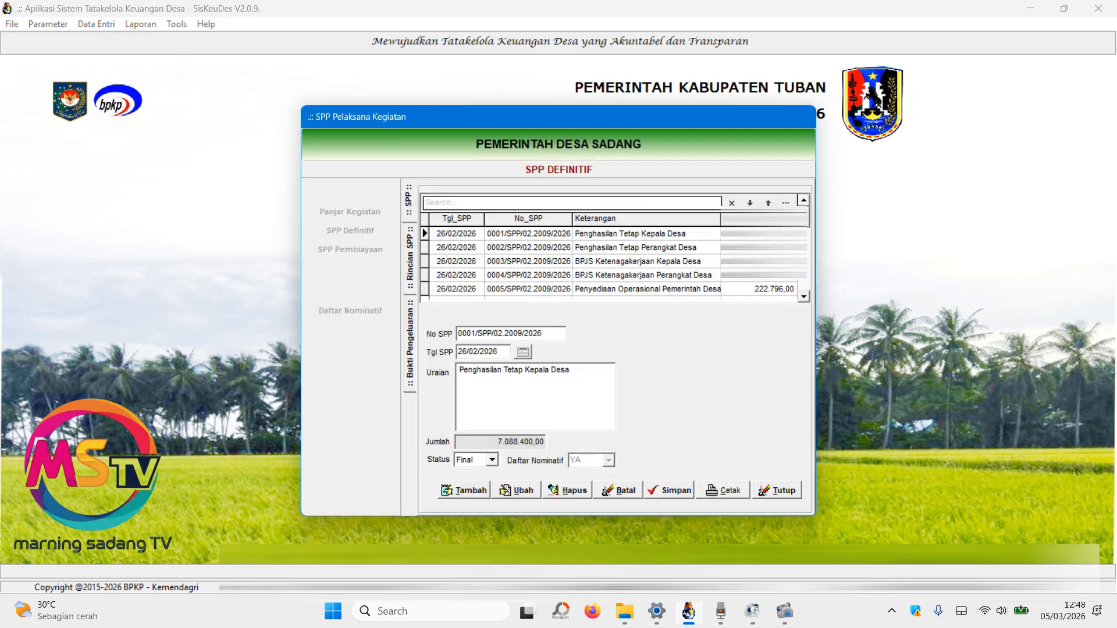
pyautogui.moveTo(805, 223); pyautogui.dragTo(802, 301)
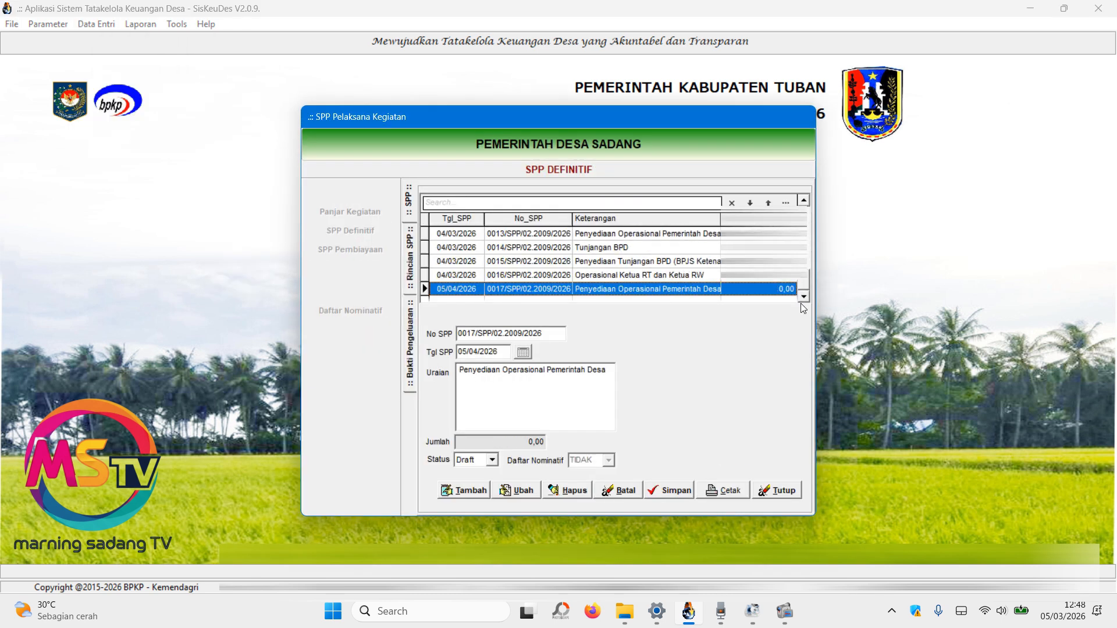
pyautogui.doubleClick(752, 292)
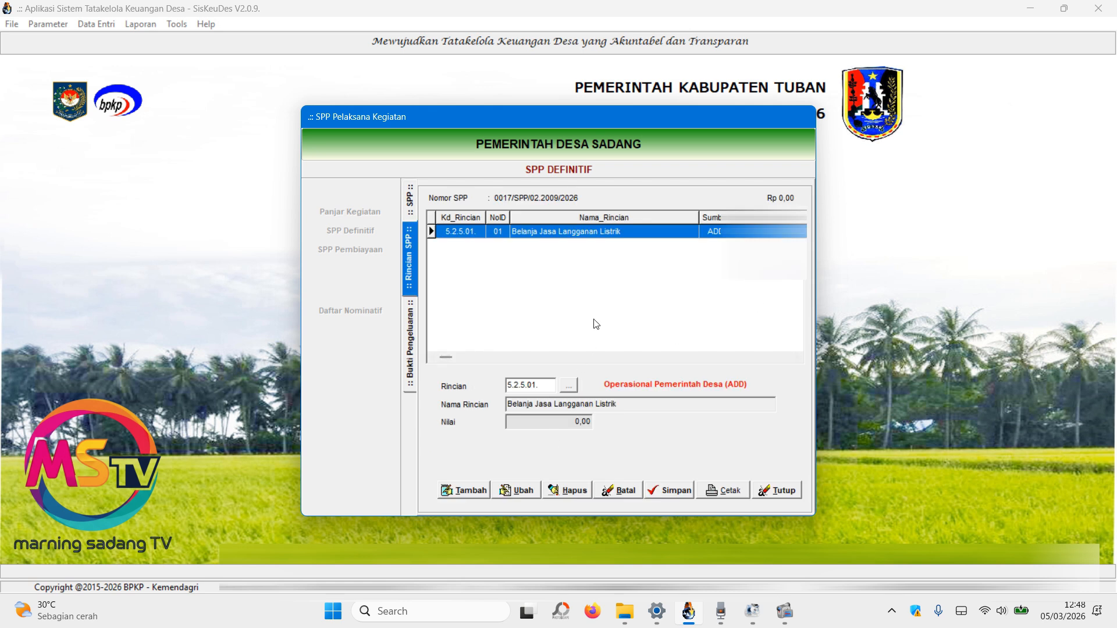
pyautogui.doubleClick(611, 232)
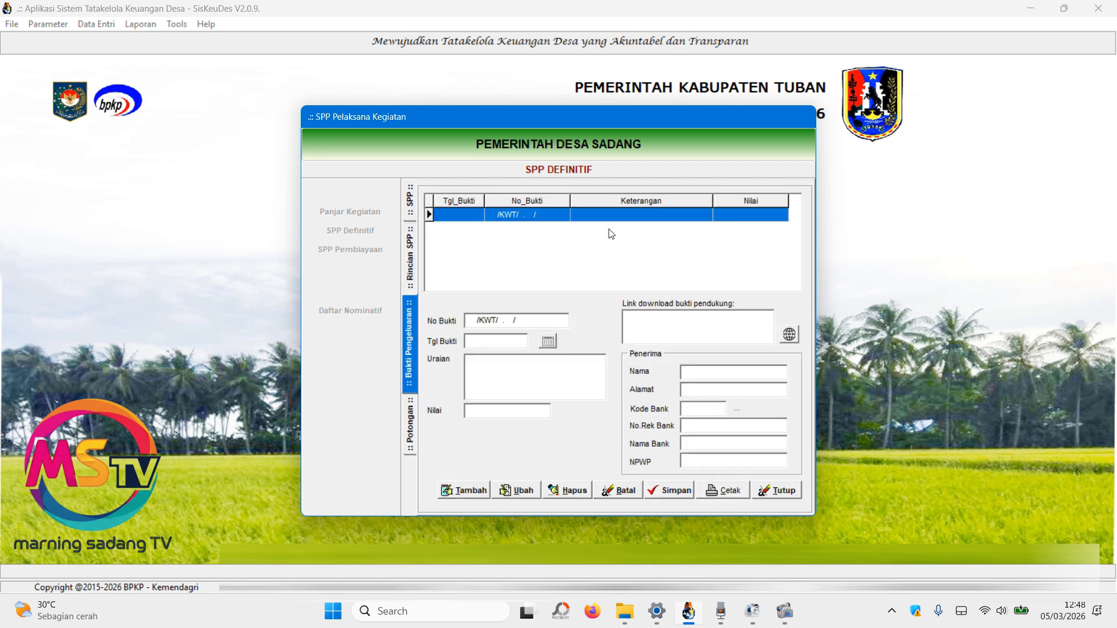
# Add an expense receipt dated 05/03/2026 with the description "pembayaran listrik bulan april" and a value of 200000.
pyautogui.click(465, 492)
pyautogui.click(548, 341)
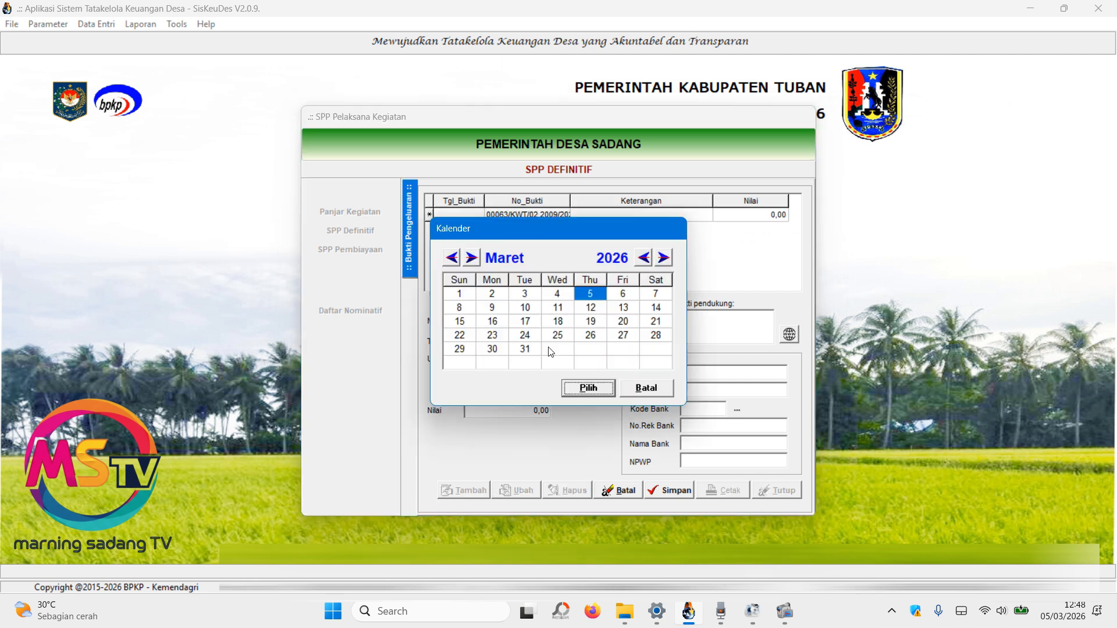
pyautogui.click(578, 386)
pyautogui.click(545, 382)
pyautogui.write('p')
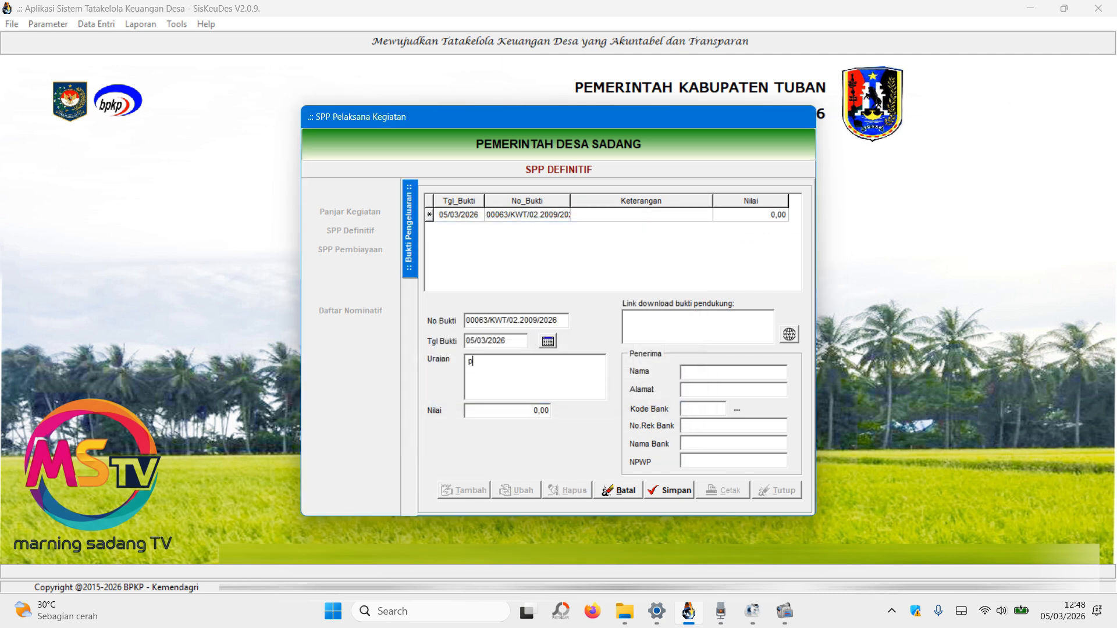
pyautogui.write('embayaran listrik bulan april')
pyautogui.press('Tab')
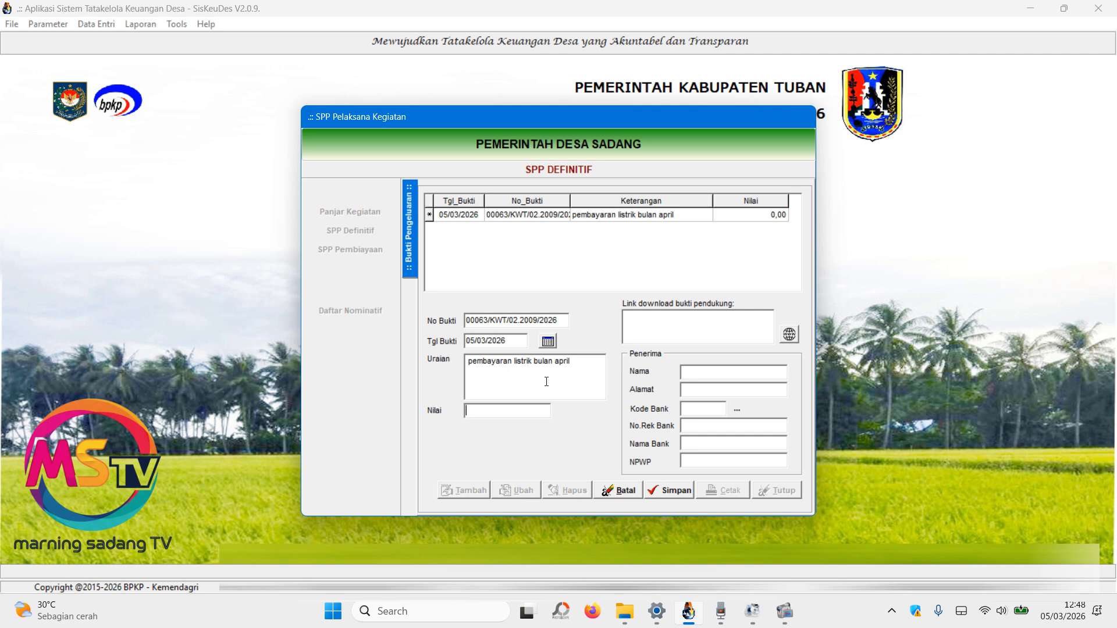
pyautogui.write('200000')
# Search the recipient list by first name, choose the matching person as the payment recipient, and save the receipt.
pyautogui.click(737, 410)
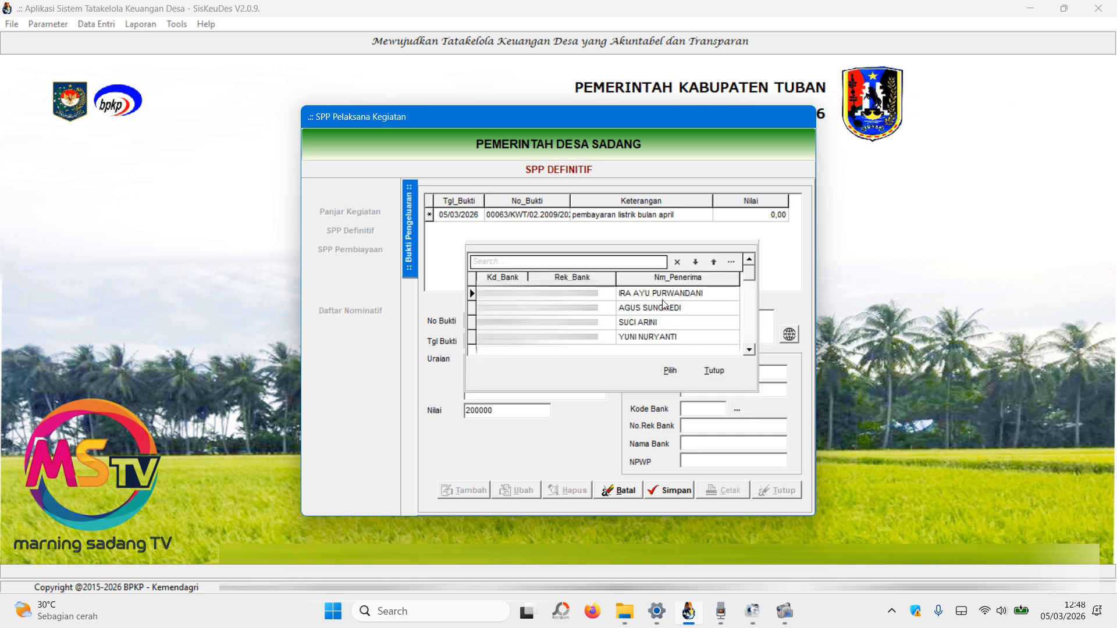
pyautogui.click(597, 263)
pyautogui.write('diah')
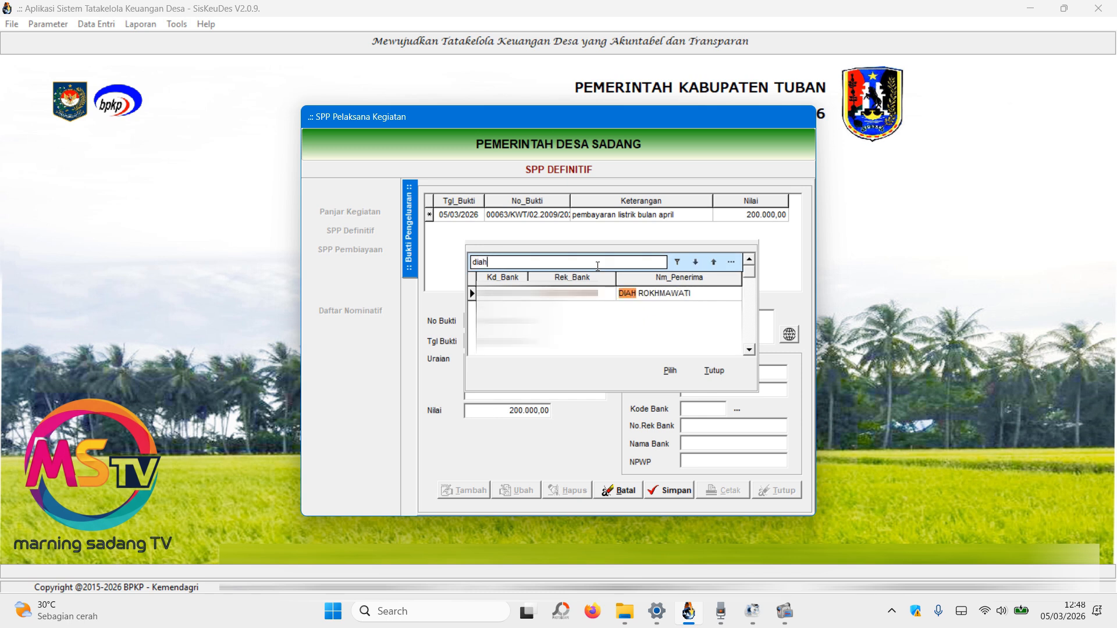
pyautogui.doubleClick(619, 296)
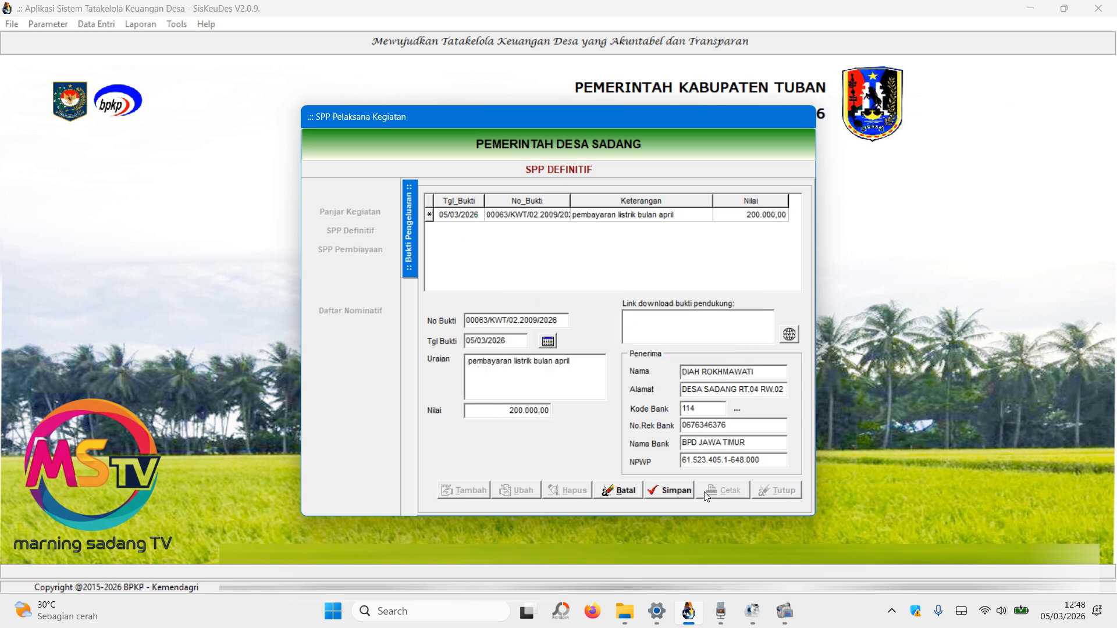
pyautogui.click(673, 495)
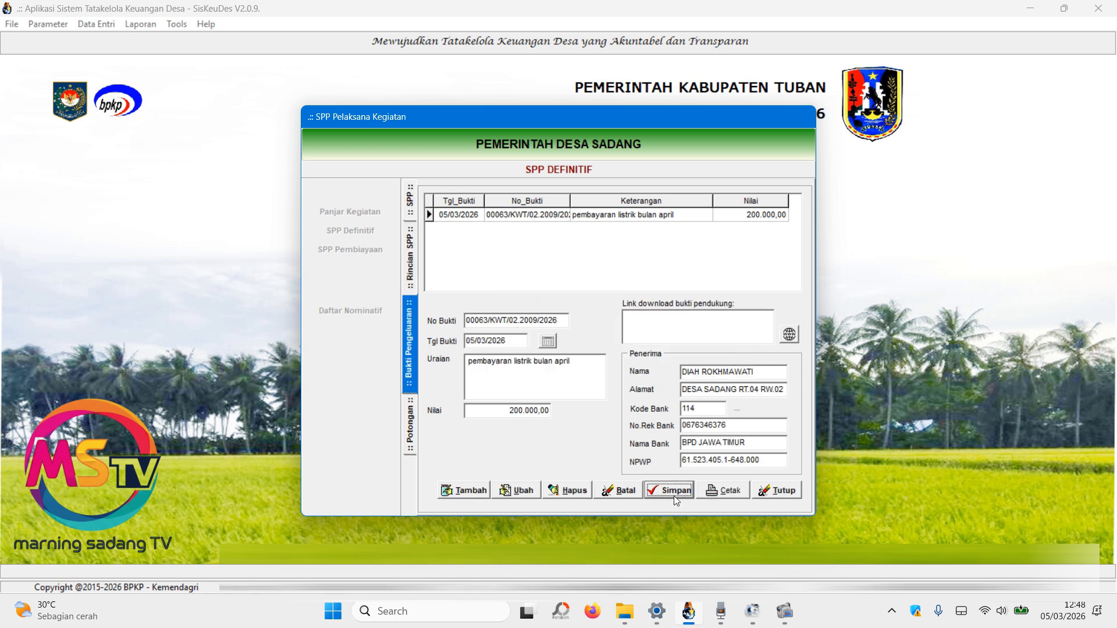